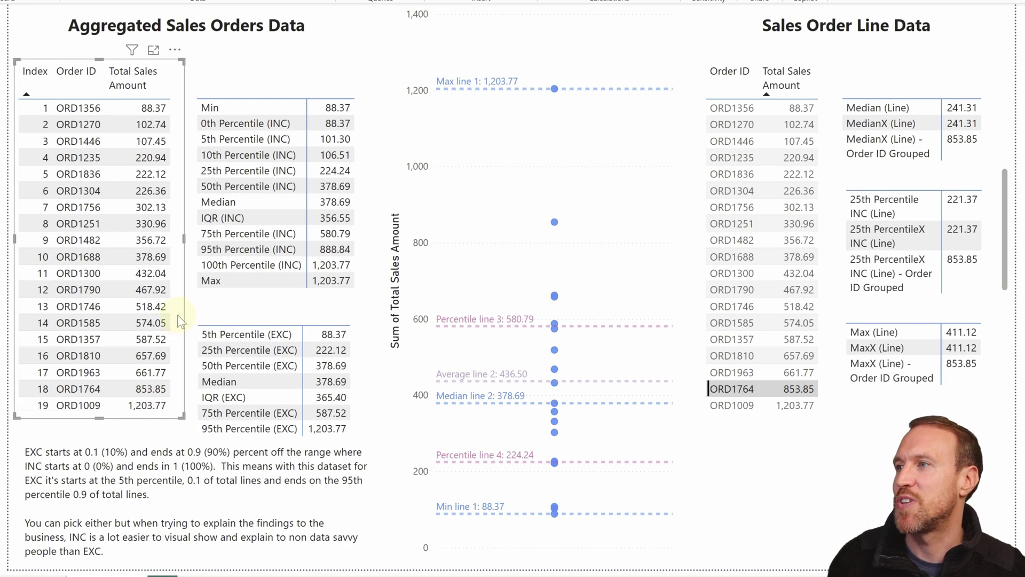
Compare the table of inclusive (INC) percentiles with the table of exclusive (EXC) percentiles in the aggregated sales orders section.
click(336, 138)
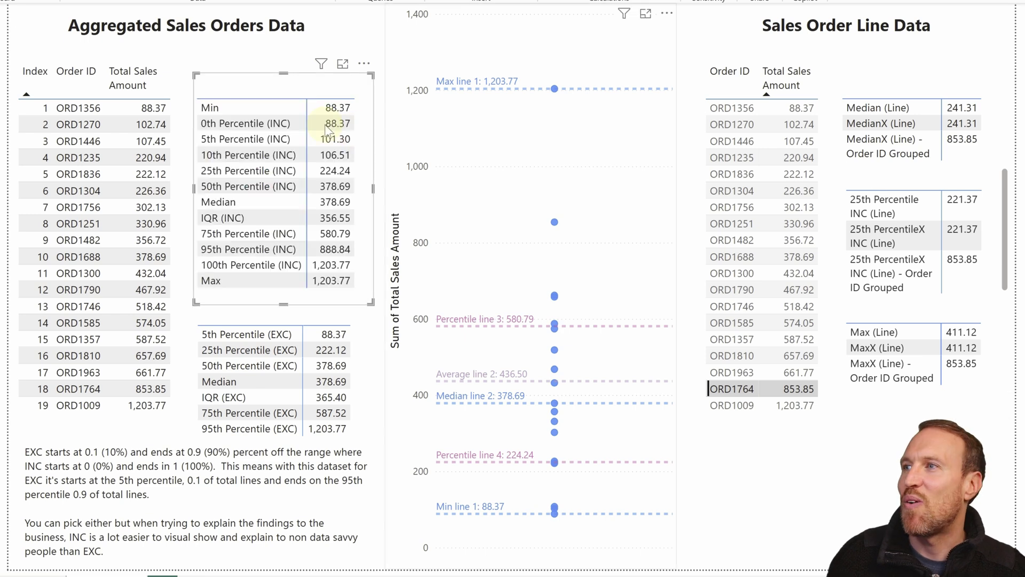
click(270, 380)
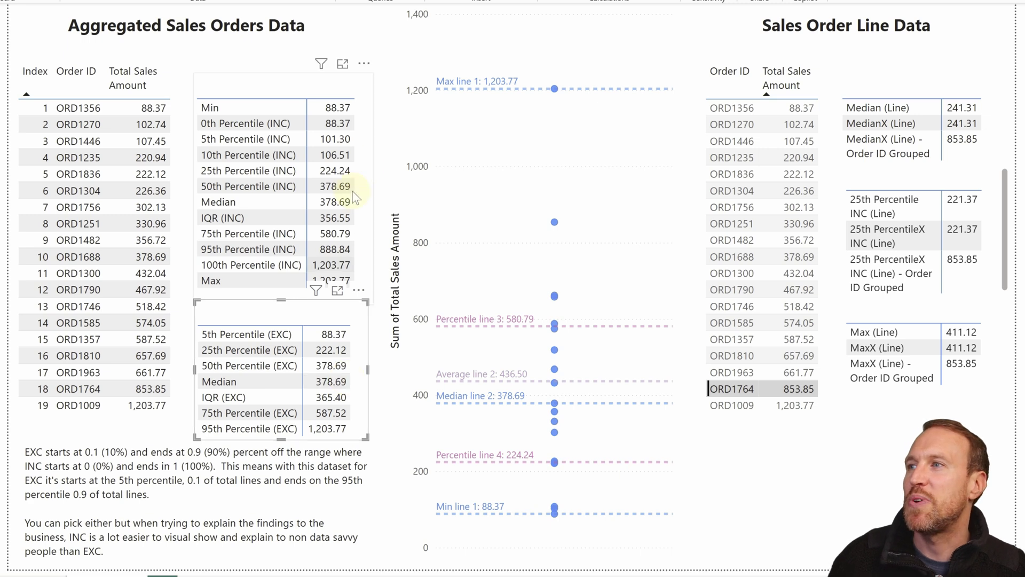
click(368, 161)
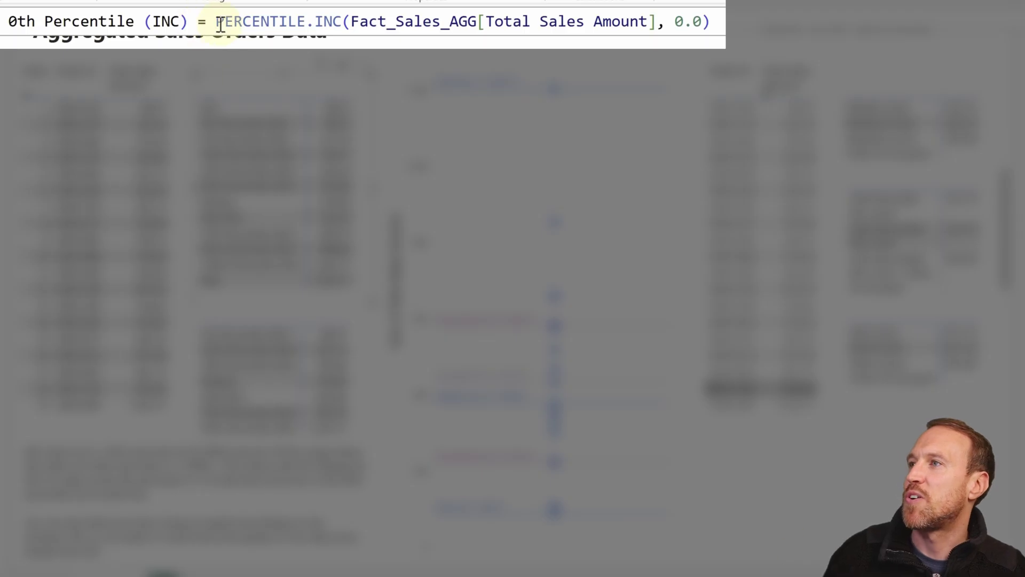
Examine the PERCENTILE.INC formulas of the 0th and 10th Percentile (INC) measures, including their column and percentile arguments.
double_click(216, 22)
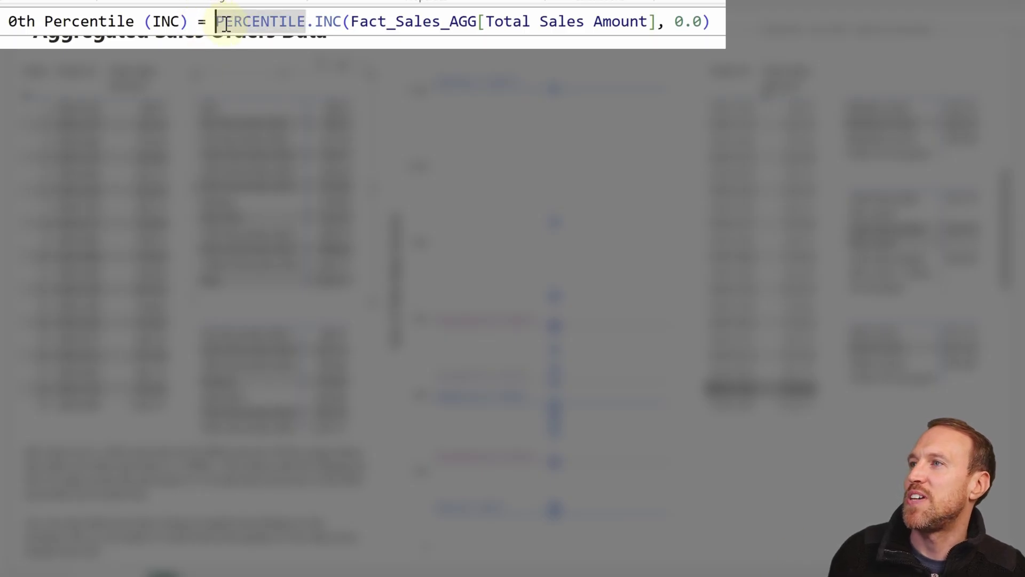
click(348, 21)
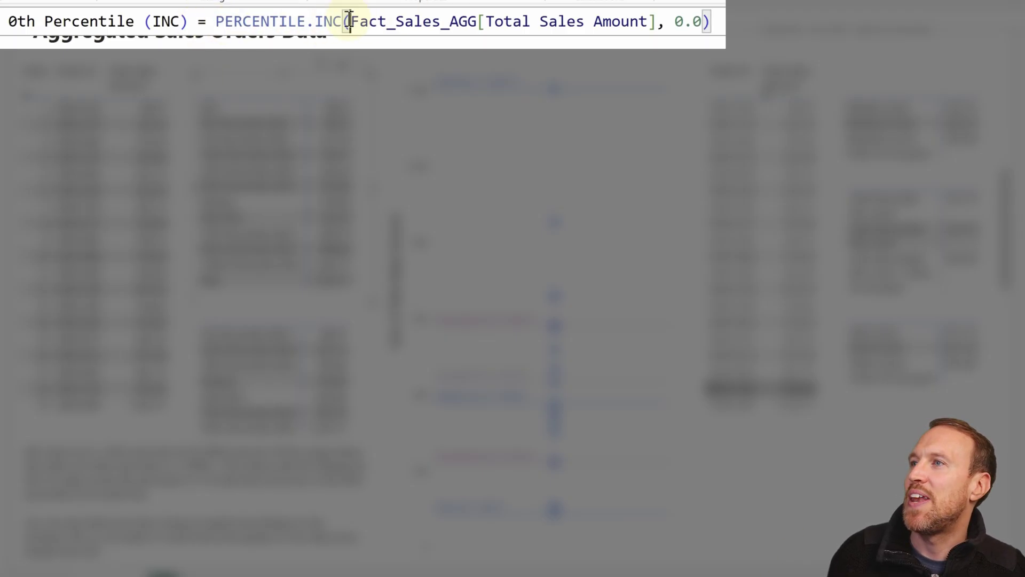
click(655, 22)
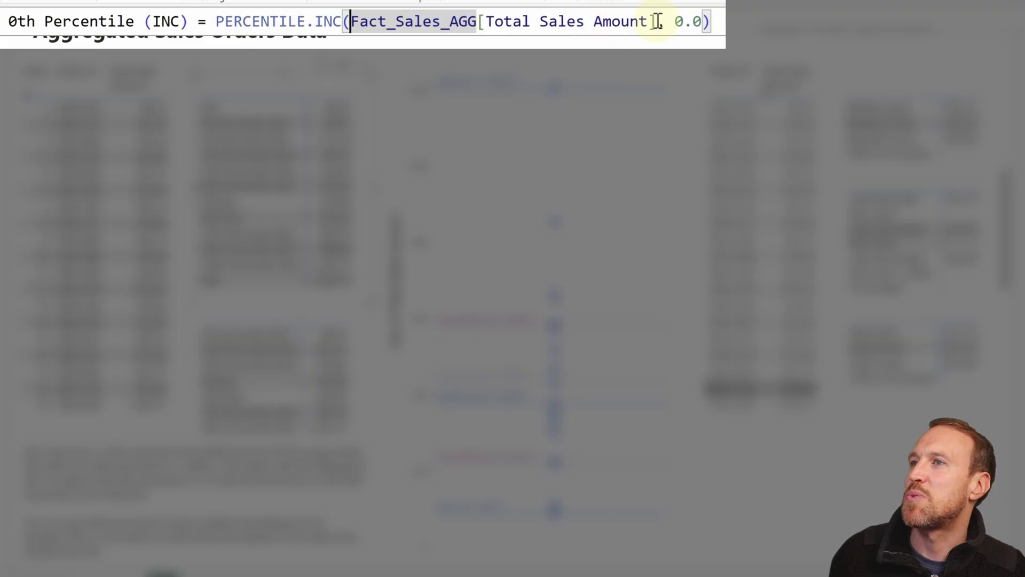
drag(436, 24, 352, 24)
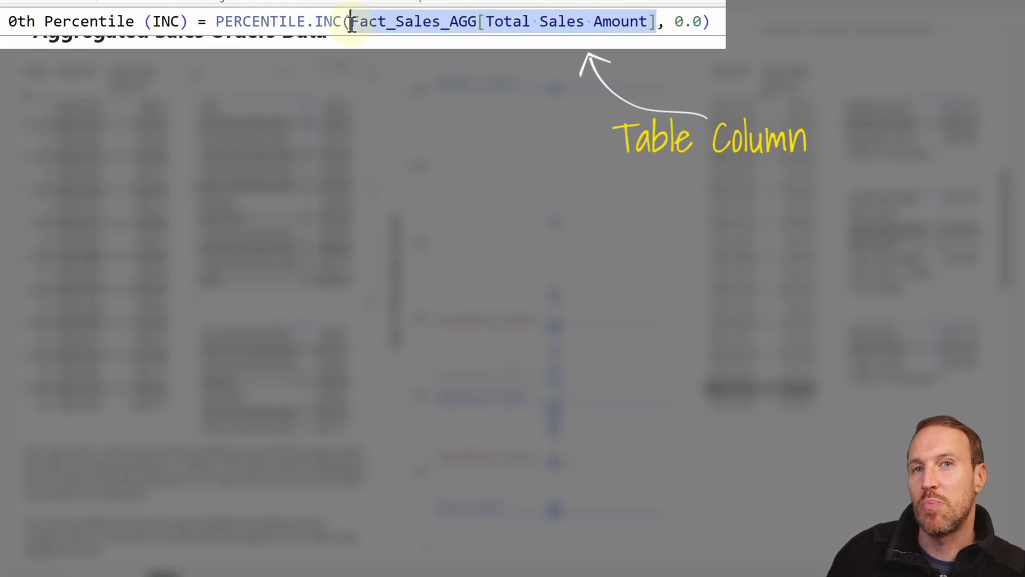
click(667, 23)
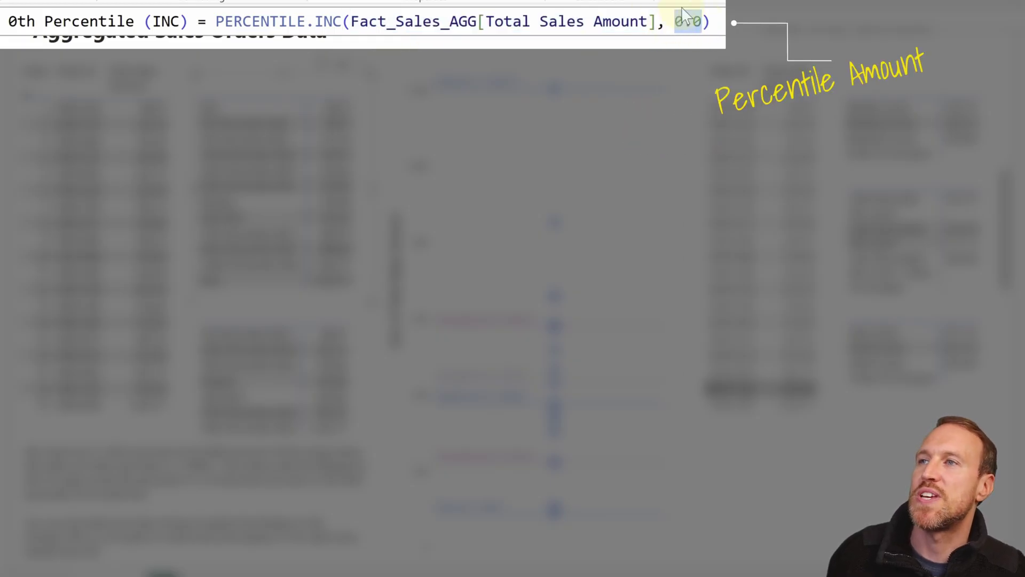
drag(703, 22, 674, 23)
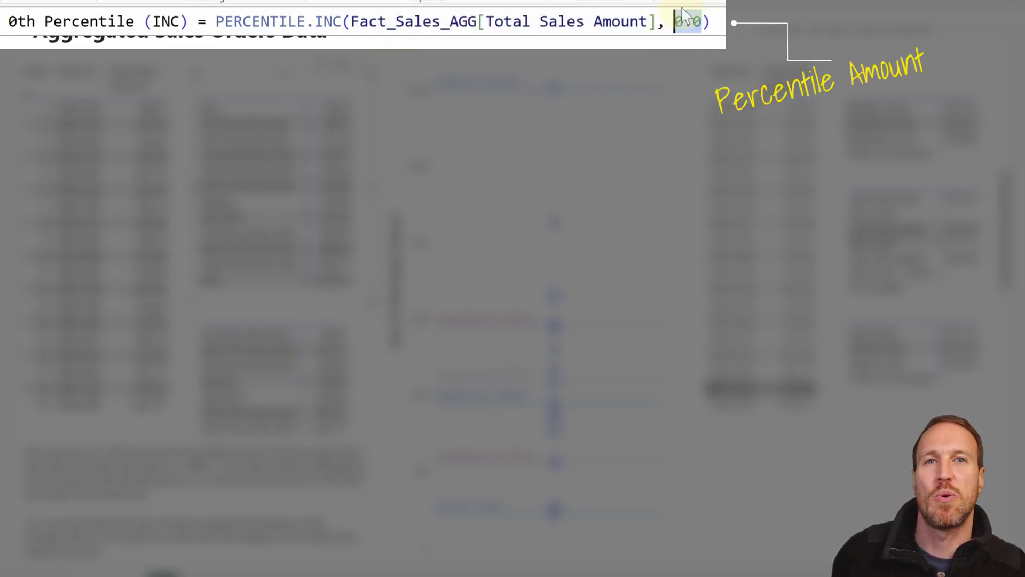
click(724, 22)
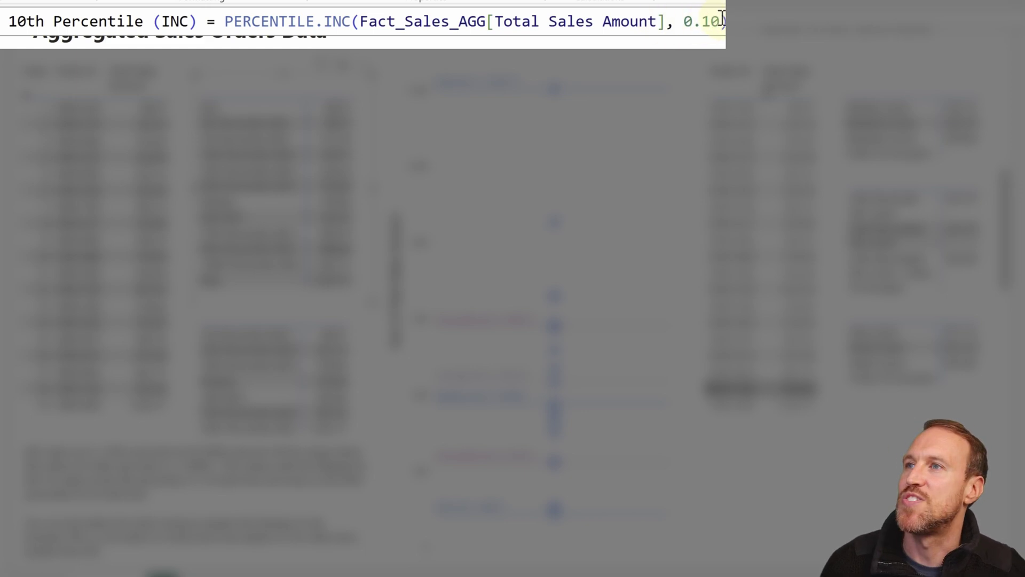
drag(721, 20, 702, 21)
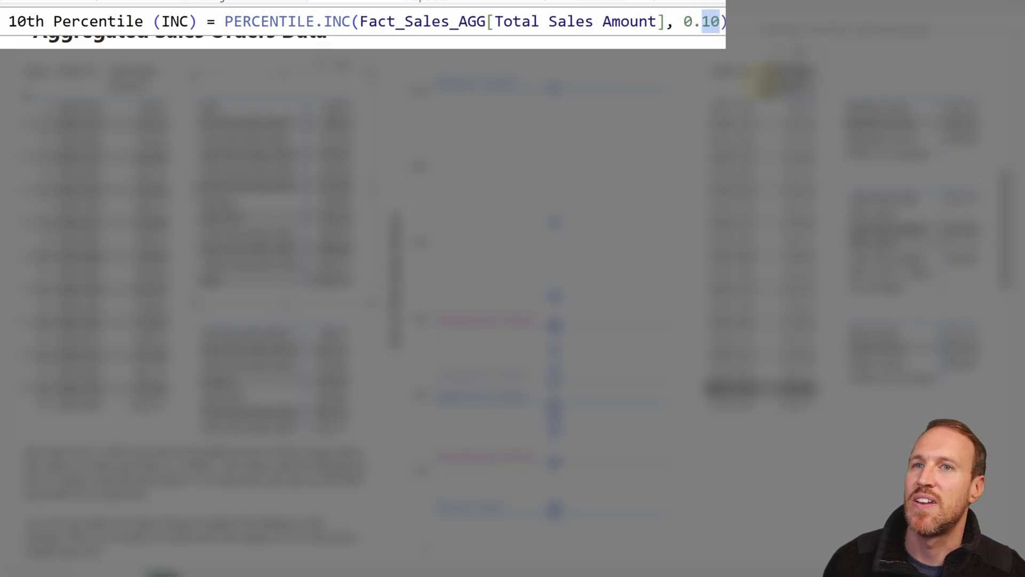
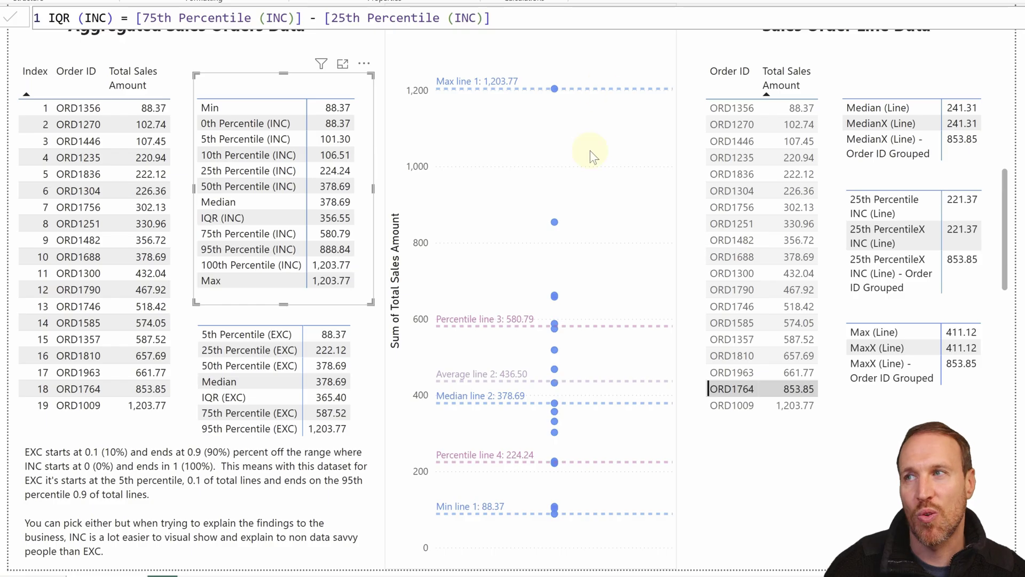
Cross-filter the report by orders ORD1009, ORD1764 and ORD1810 in turn from the aggregated orders table, and clear the selection.
click(645, 154)
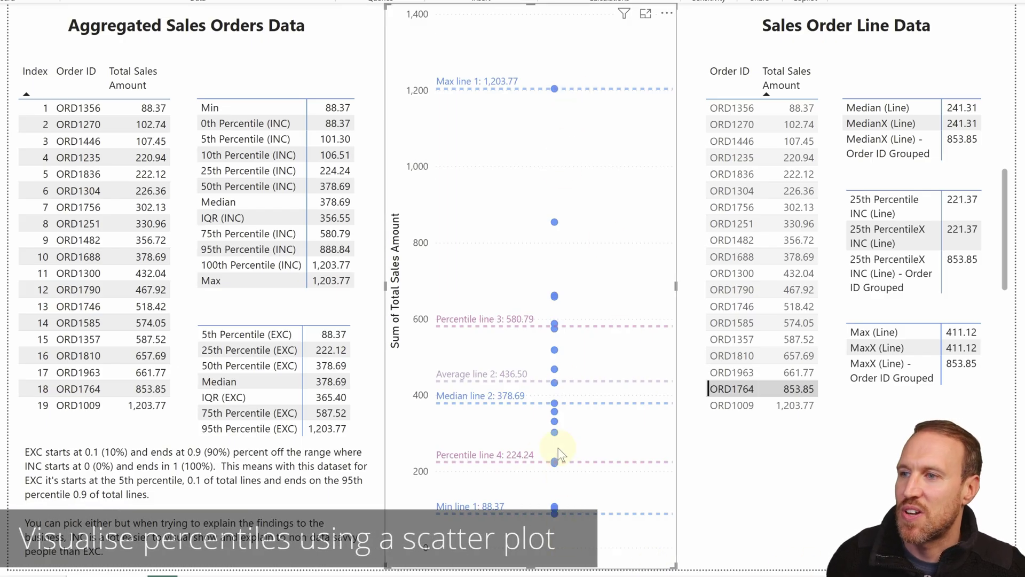
click(93, 407)
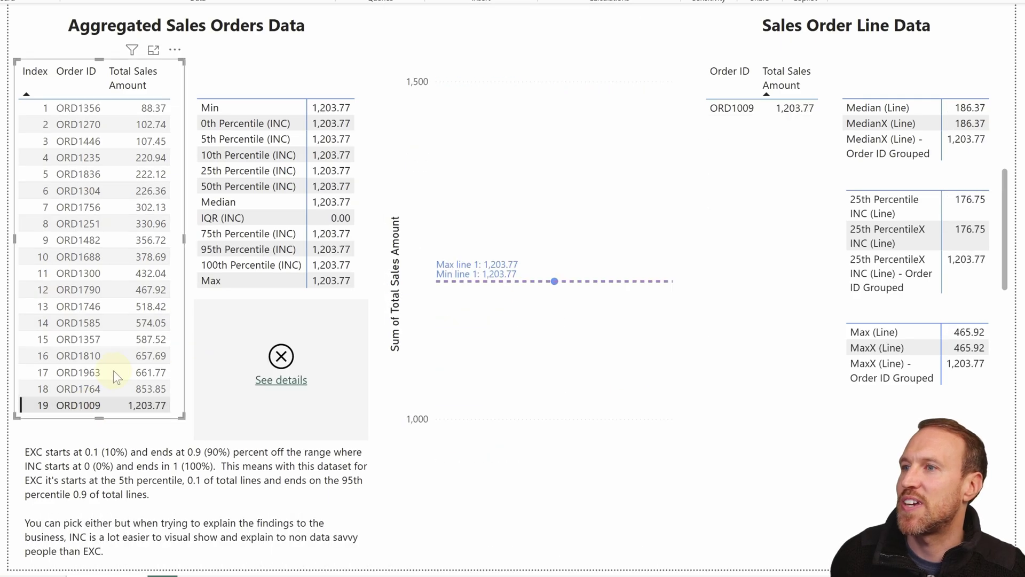
click(114, 389)
click(113, 356)
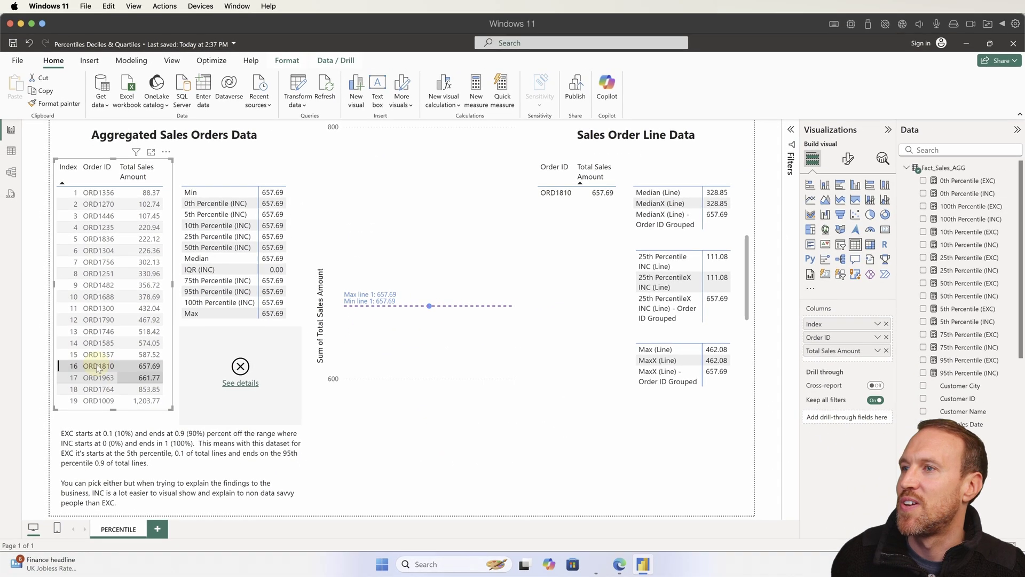
click(122, 367)
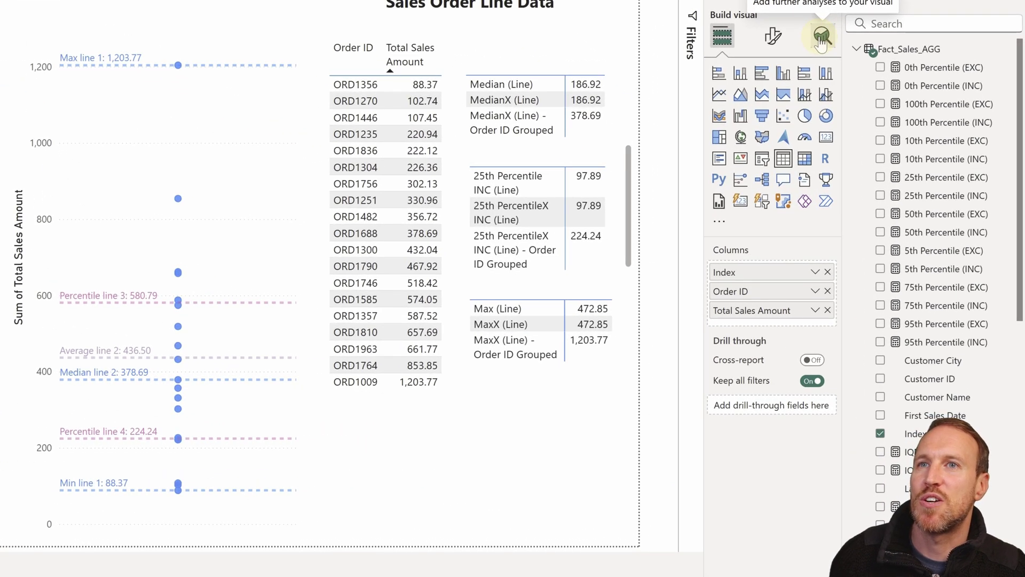
Review the scatter plot's analytics lines, opening the Min line and the line options of Percentile line 3.
click(821, 40)
click(297, 72)
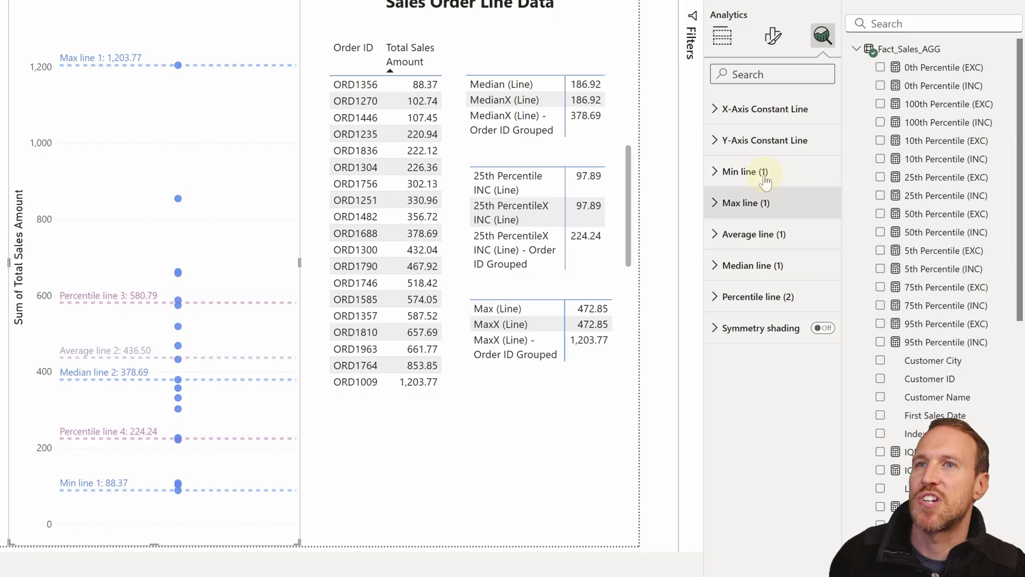
click(730, 183)
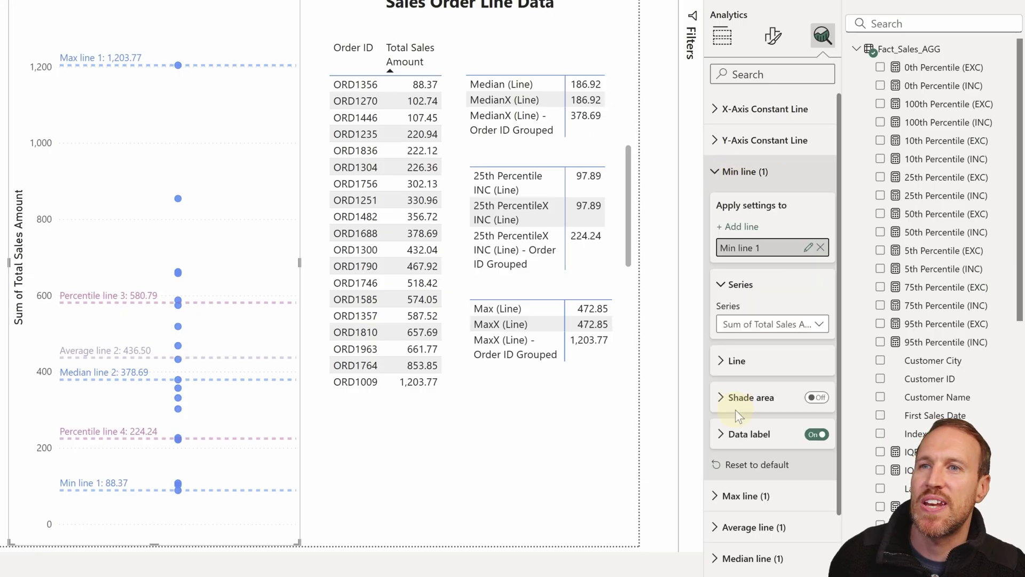
click(729, 179)
click(730, 297)
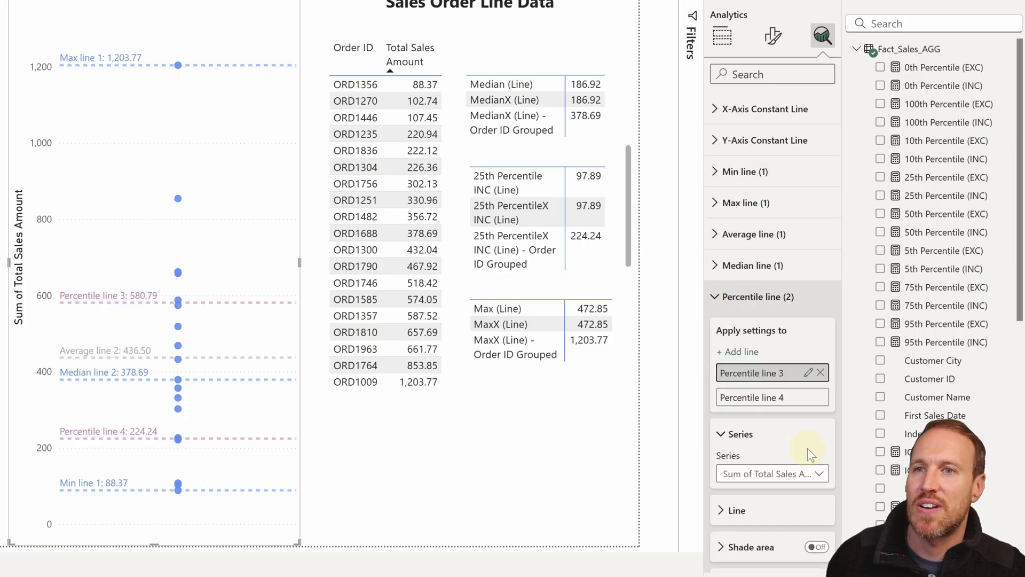
scroll(779, 463, down, 1)
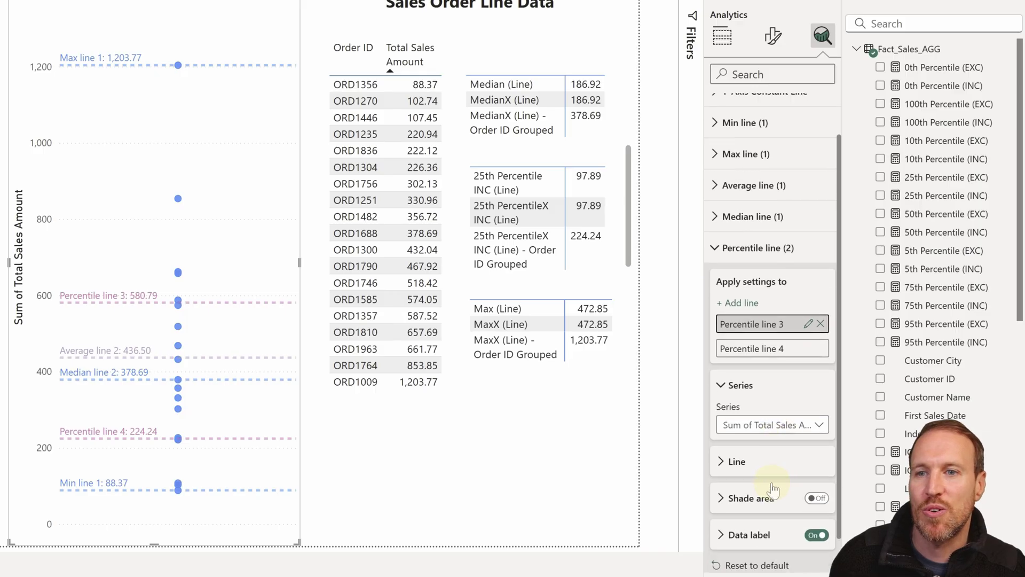
scroll(773, 489, down, 1)
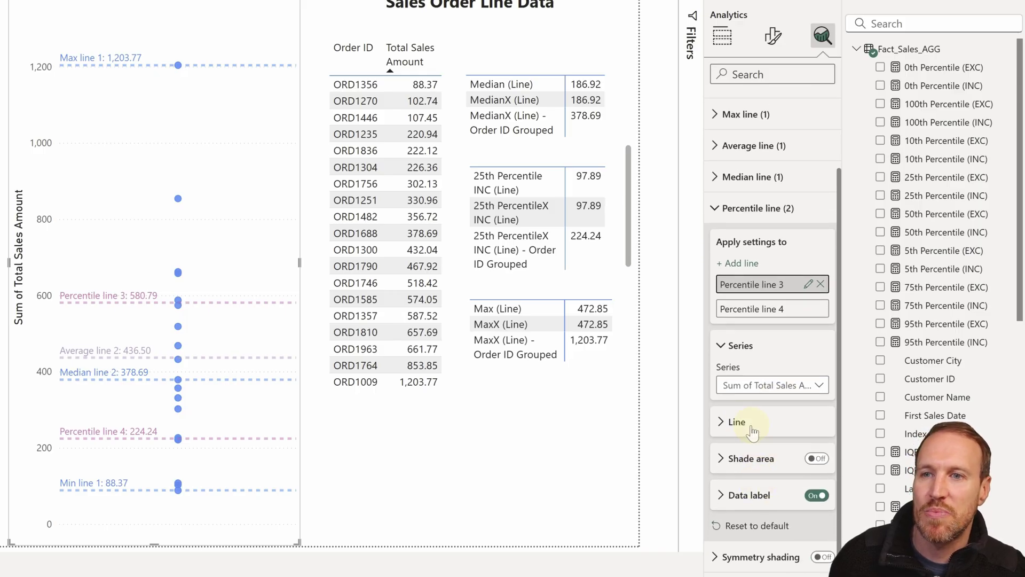
click(752, 427)
scroll(743, 432, down, 1)
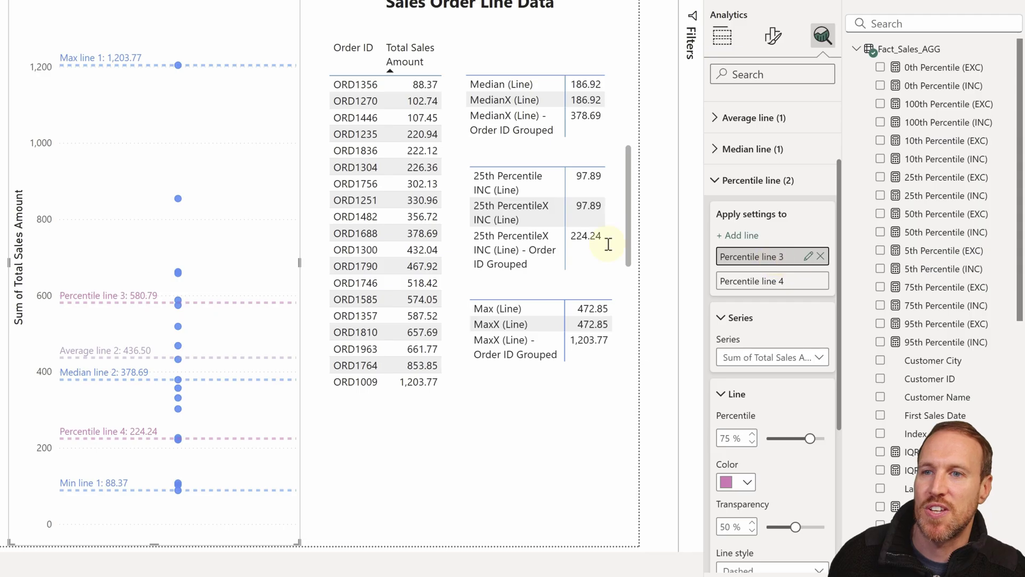
Rename the scatter plot's Percentile line 4 as Percentile 25th, and deselect the plot.
click(753, 282)
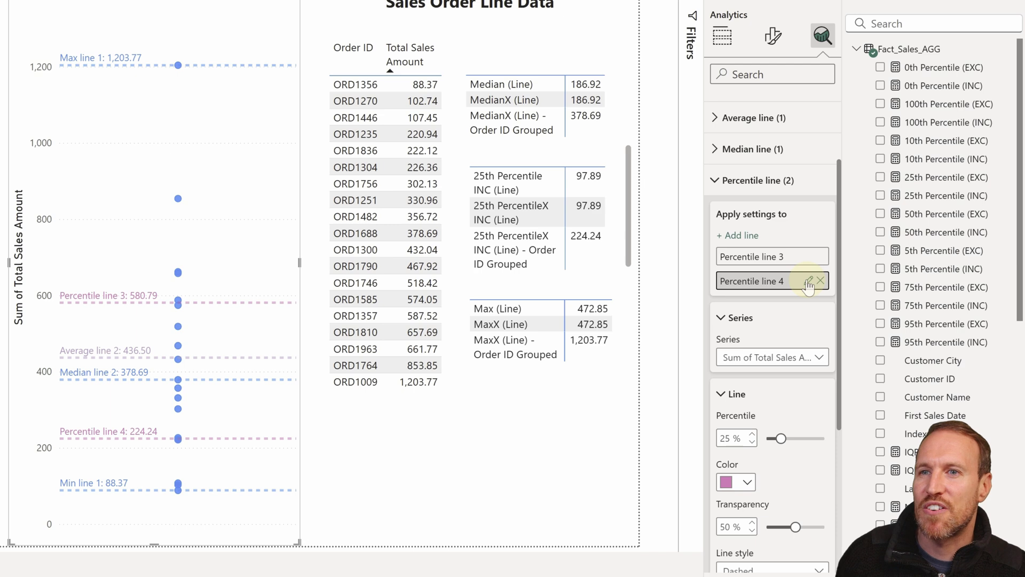
click(809, 282)
drag(785, 281, 763, 281)
text(25th)
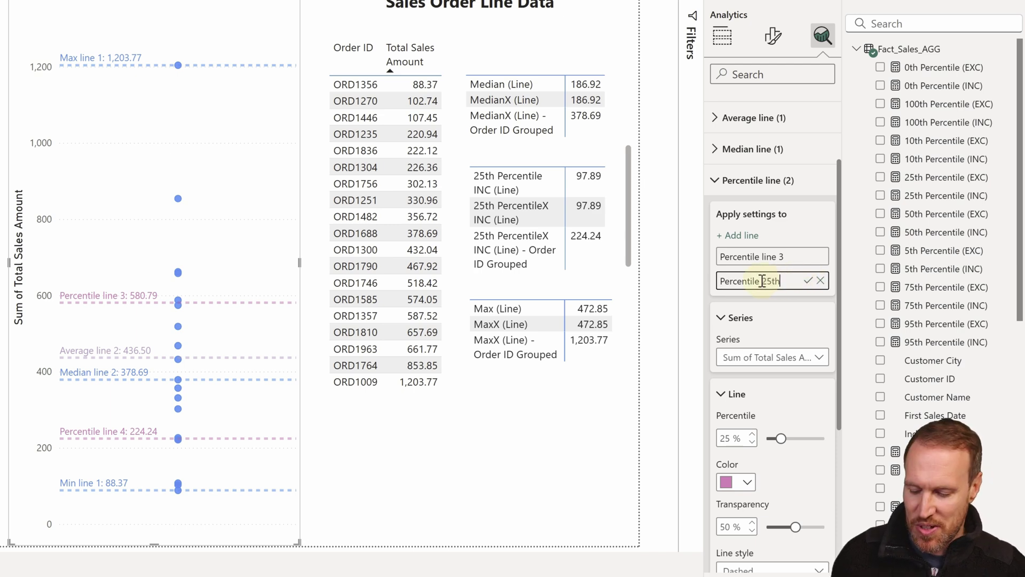
key(Return)
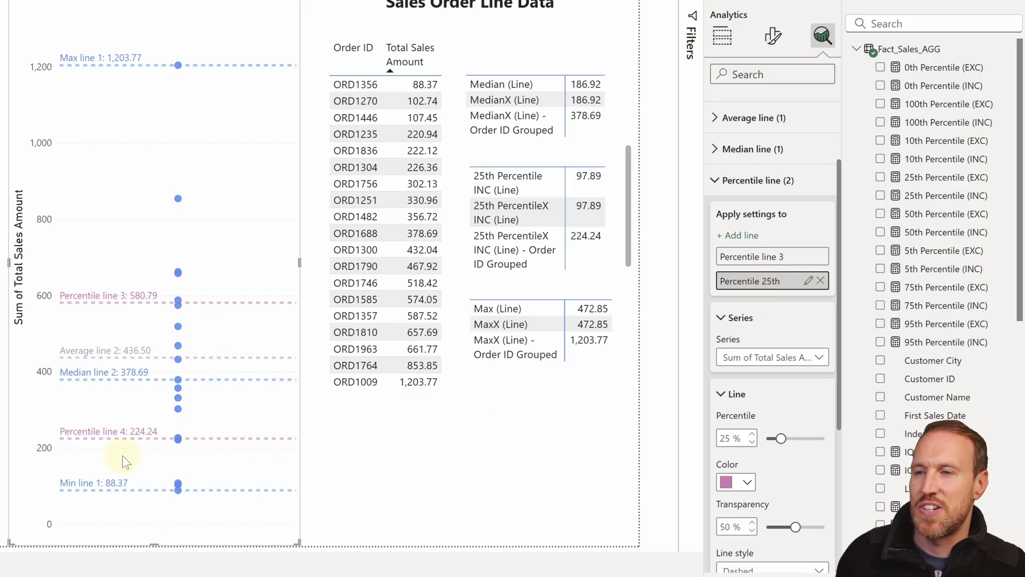
click(786, 250)
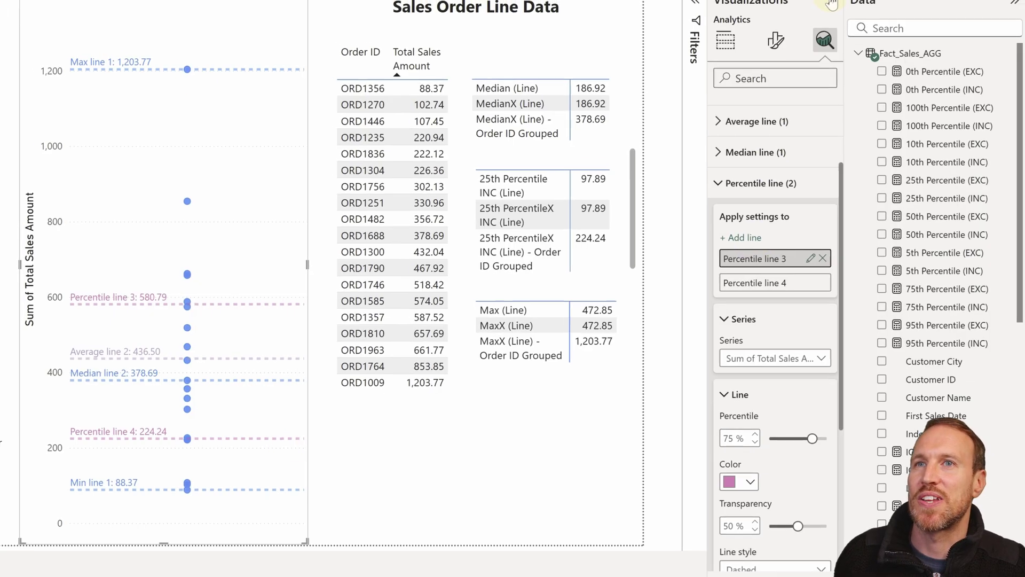
click(655, 2)
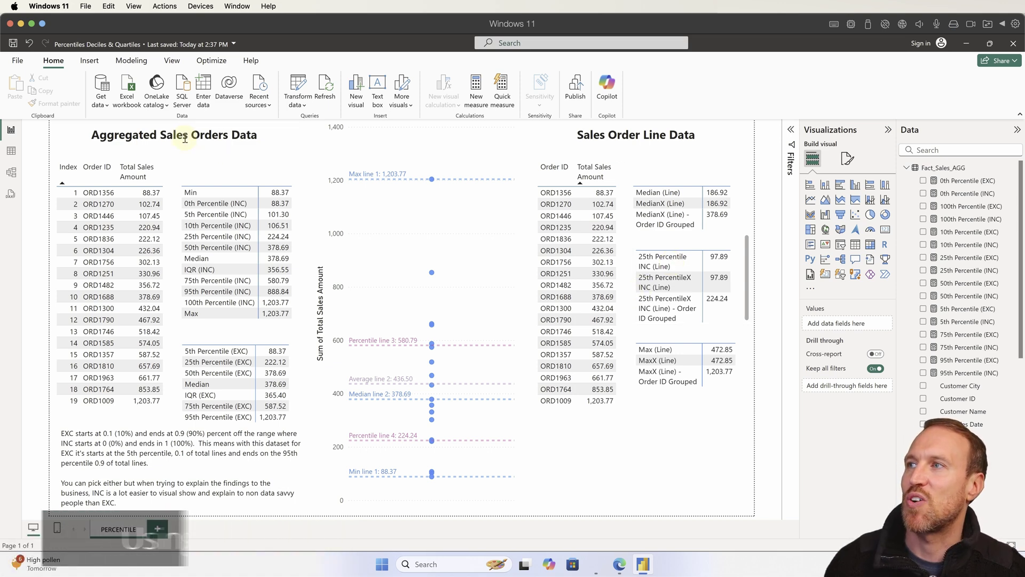
View the rows of the Fact_Sales_AGG and Fact_Sales_Line tables, and return to the report.
click(11, 152)
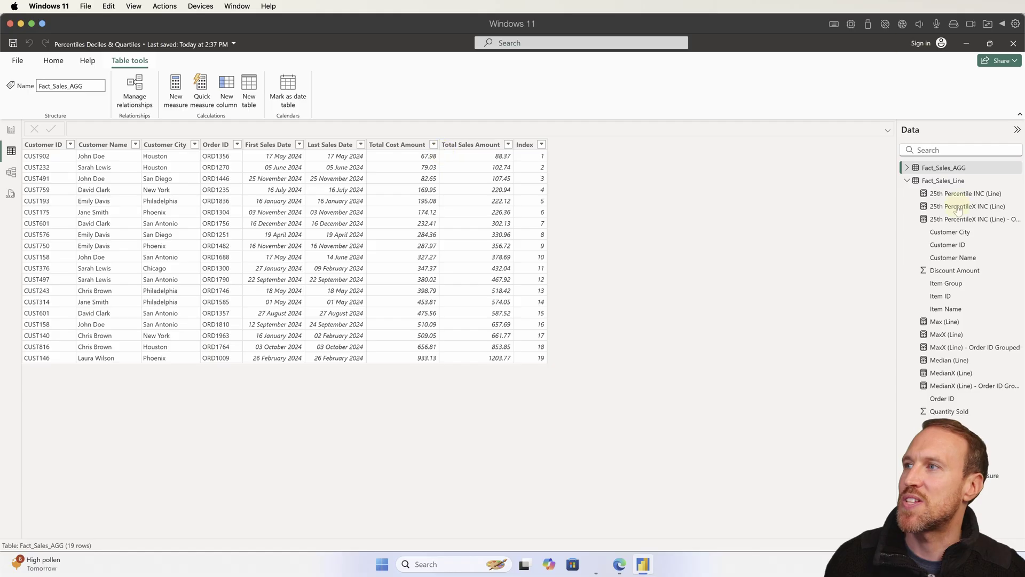
click(945, 181)
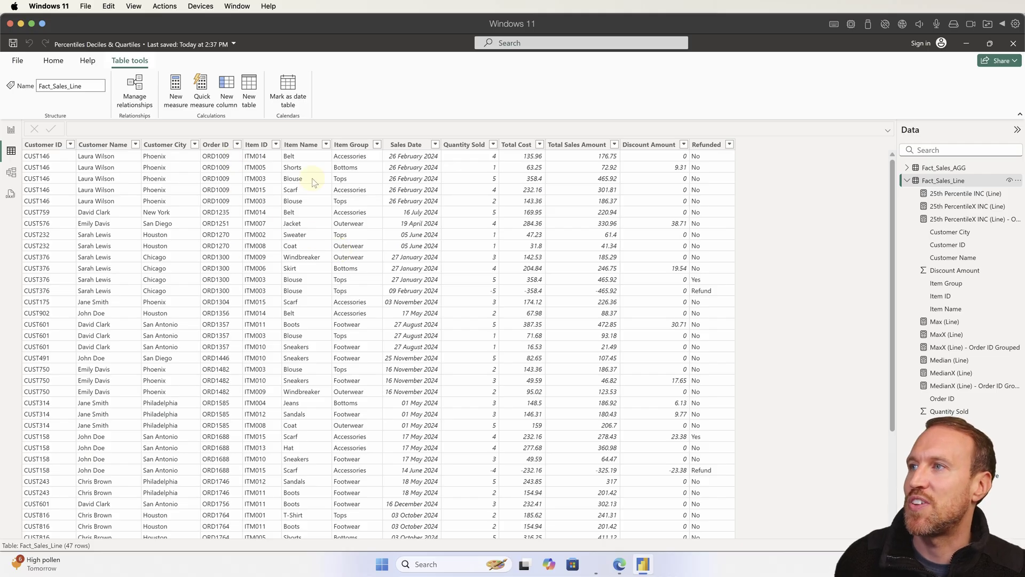
click(12, 131)
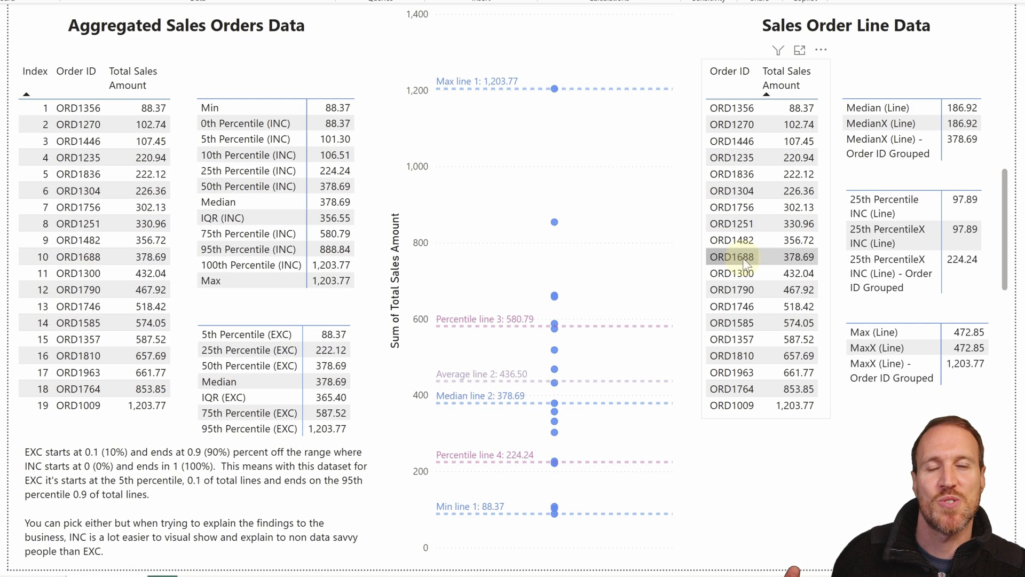
Examine the 25th PercentileX INC (Line) formula, focusing on the PERCENTILEX iterator and its Total Sales Line Measure argument.
click(999, 208)
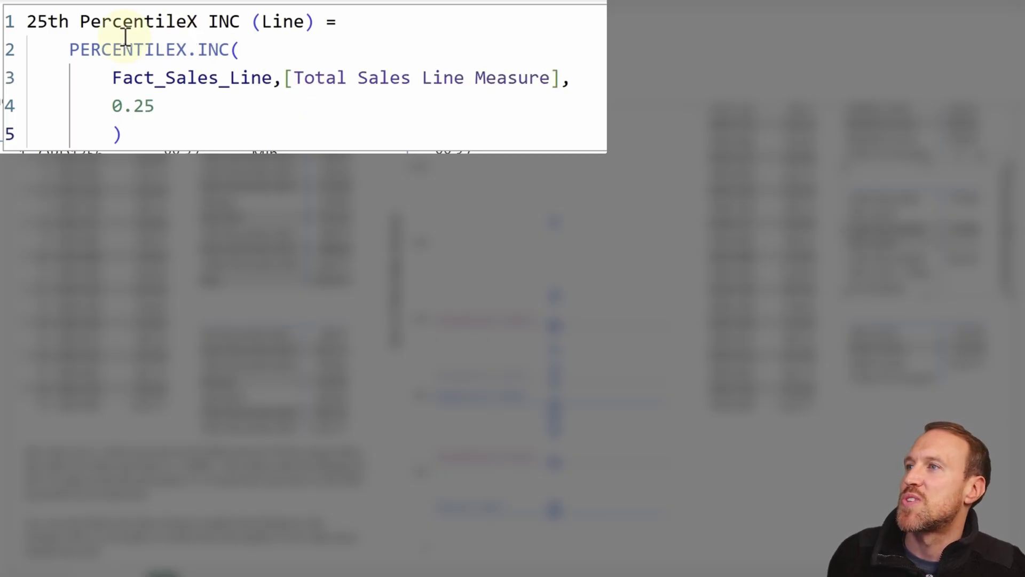
double_click(188, 49)
click(176, 48)
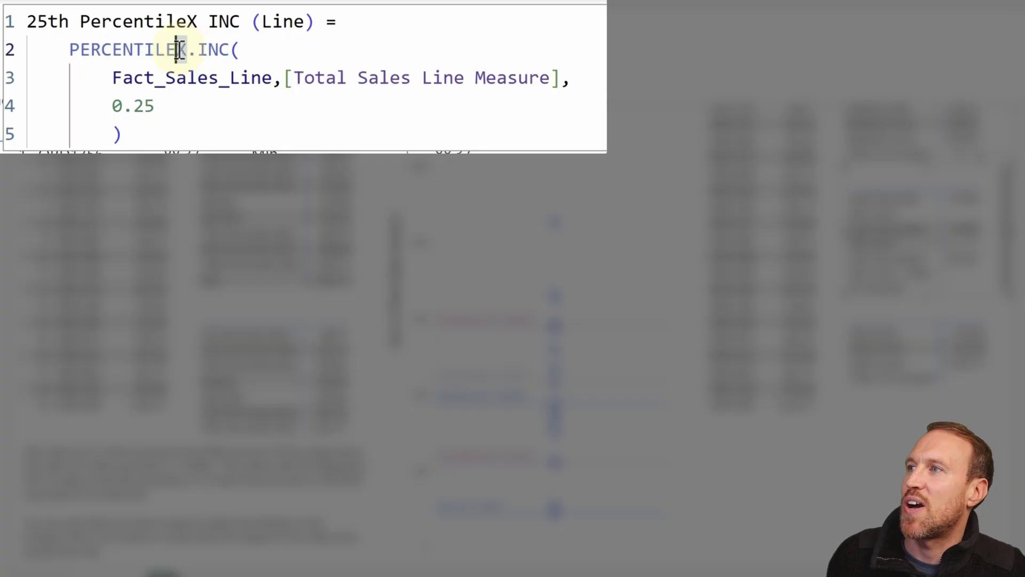
drag(187, 50, 175, 49)
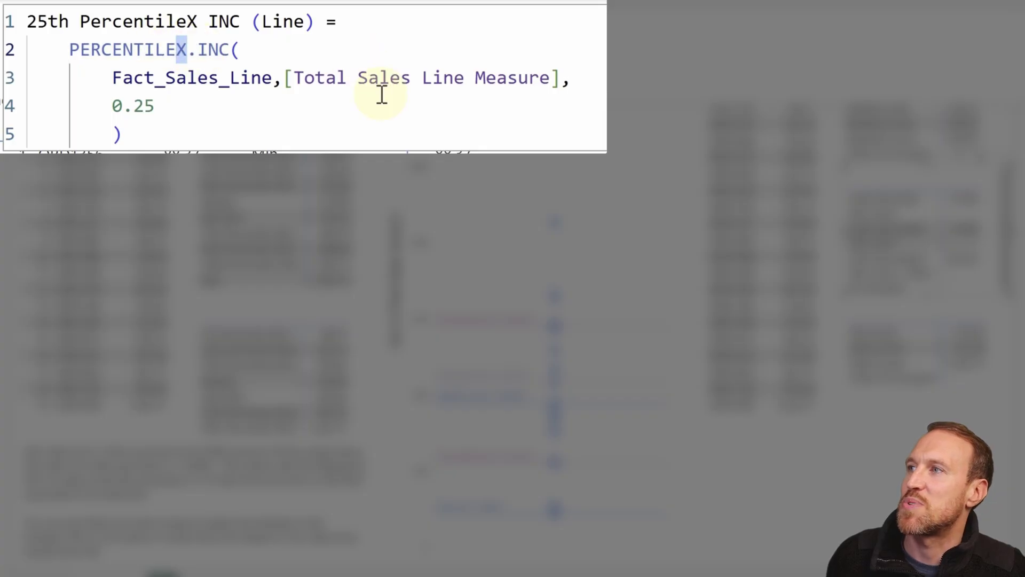
key(End)
drag(561, 78, 287, 77)
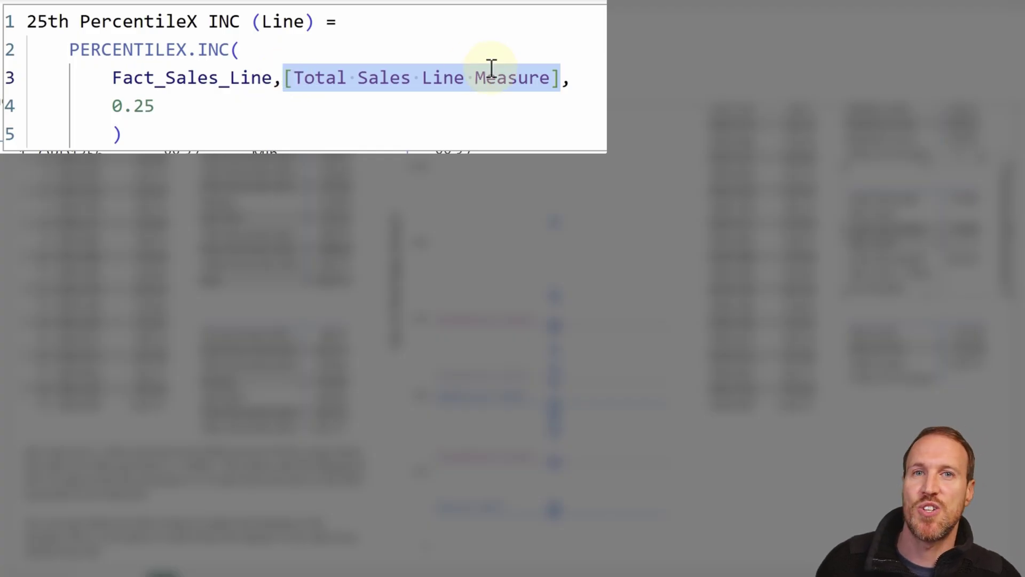
click(575, 85)
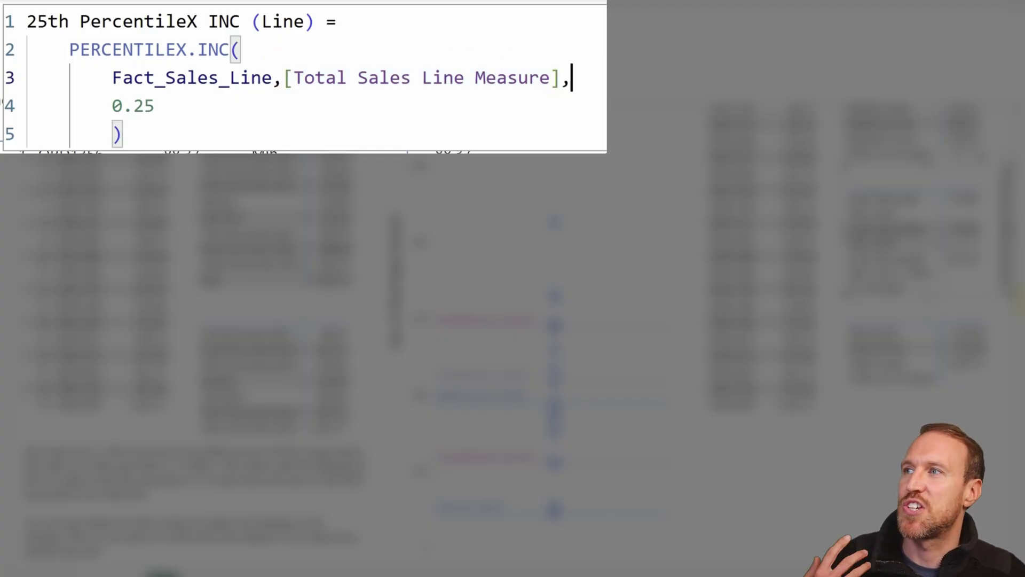
Open the 25th PercentileX INC (Line) - Order ID Grouped formula and examine its VALUES table, Total Sales Line Measure and 0.25 arguments.
double_click(512, 78)
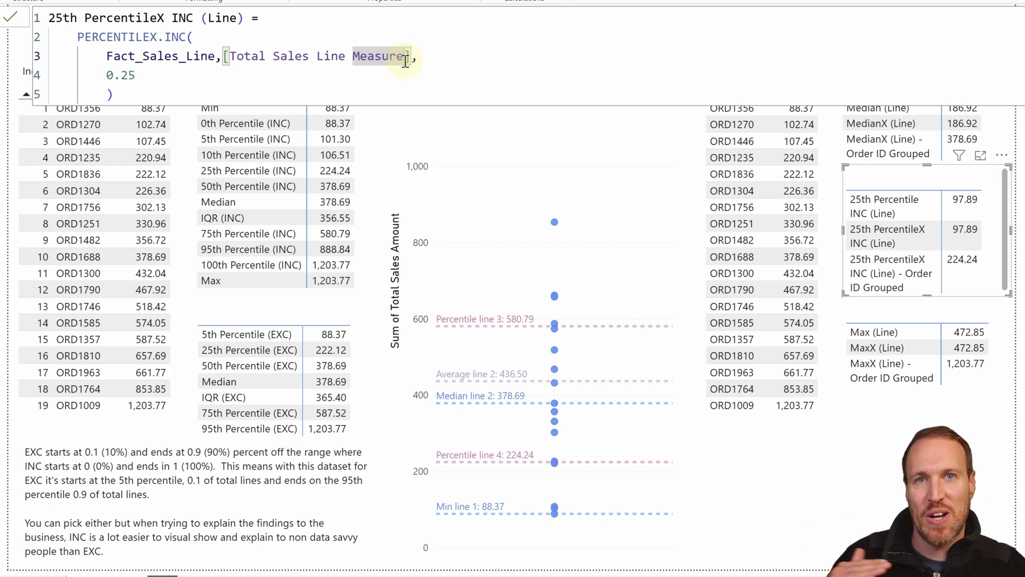
click(897, 283)
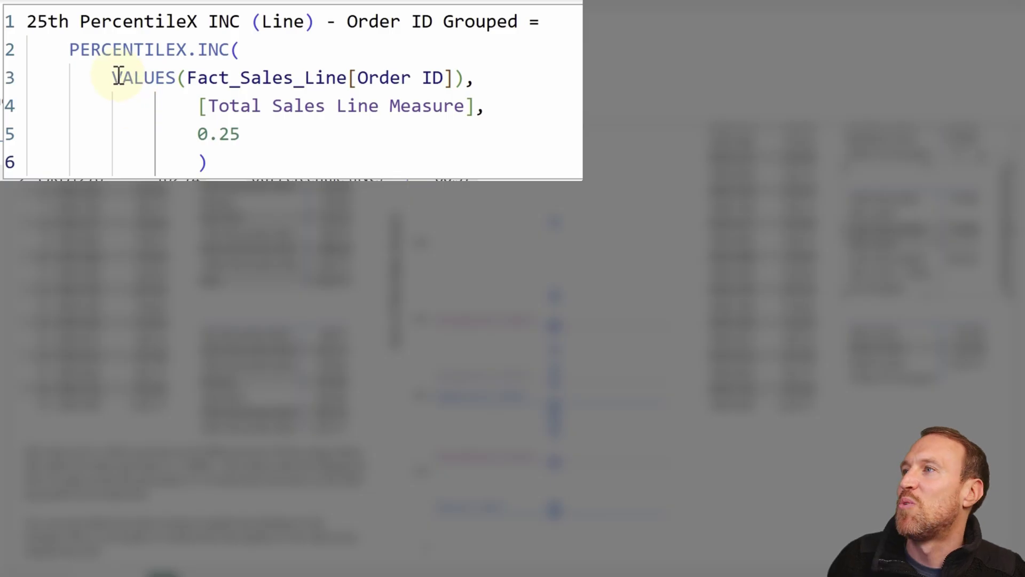
click(463, 77)
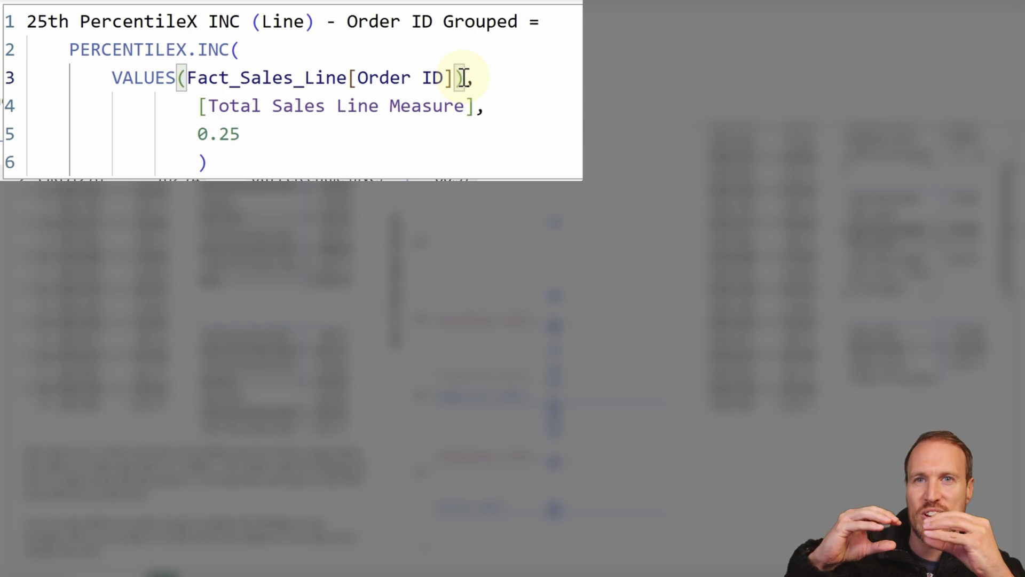
double_click(473, 106)
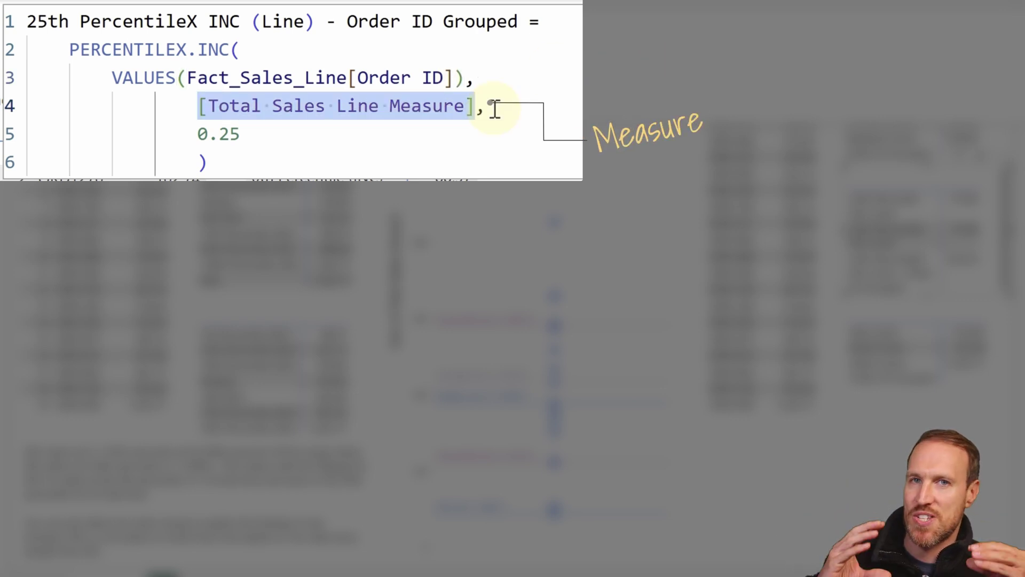
click(487, 109)
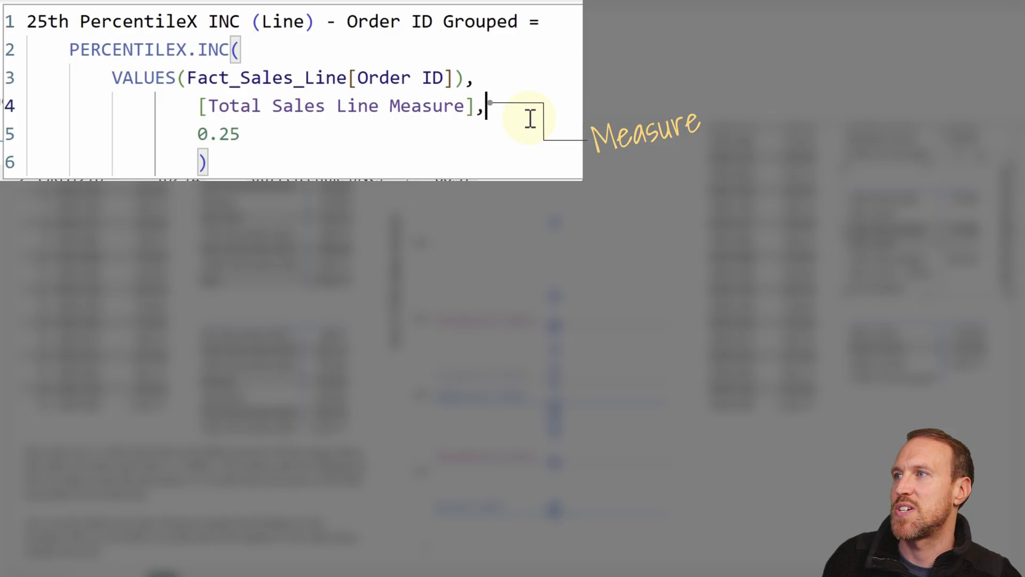
click(232, 140)
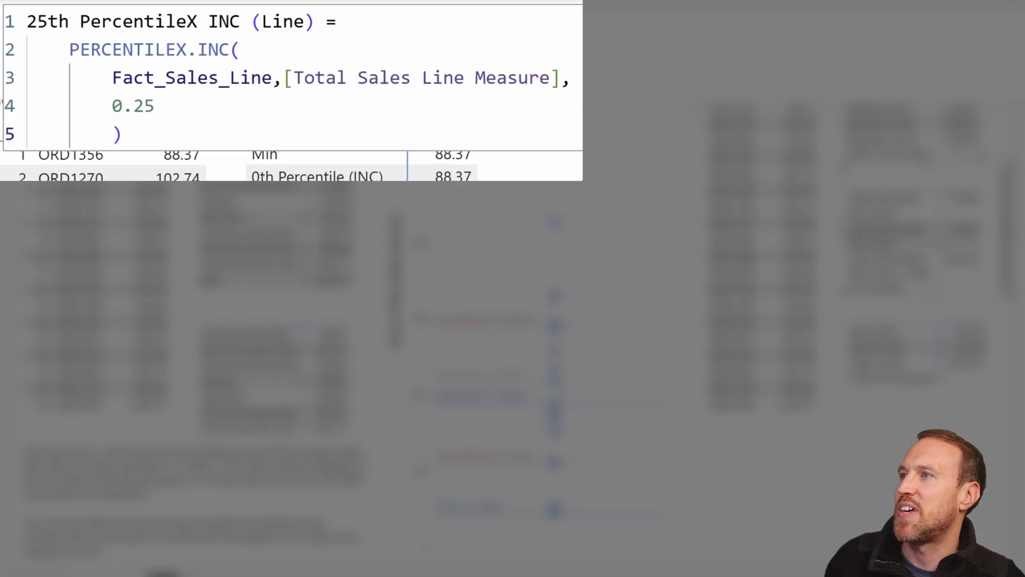
Compare the Fact_Sales_Line argument of 25th PercentileX INC (Line) with the VALUES(Fact_Sales_Line[Order ID]) and measure arguments of its Order ID Grouped version.
click(262, 78)
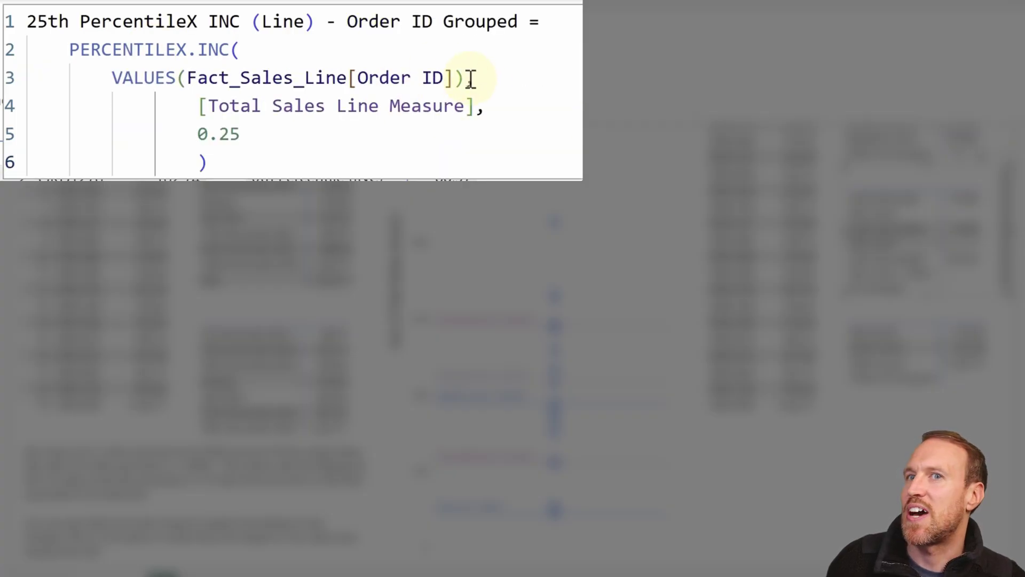
drag(475, 80, 110, 81)
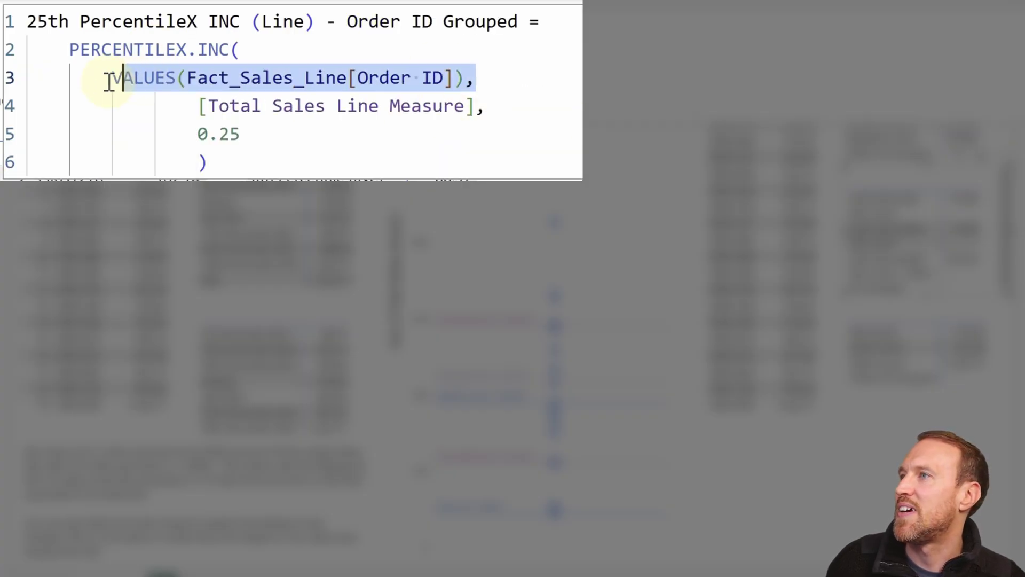
click(445, 80)
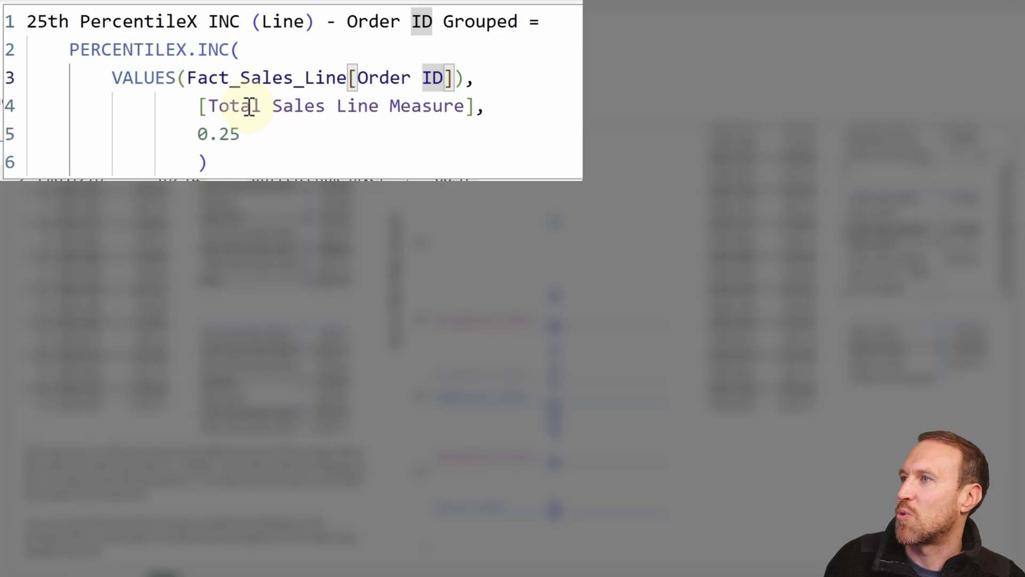
click(475, 105)
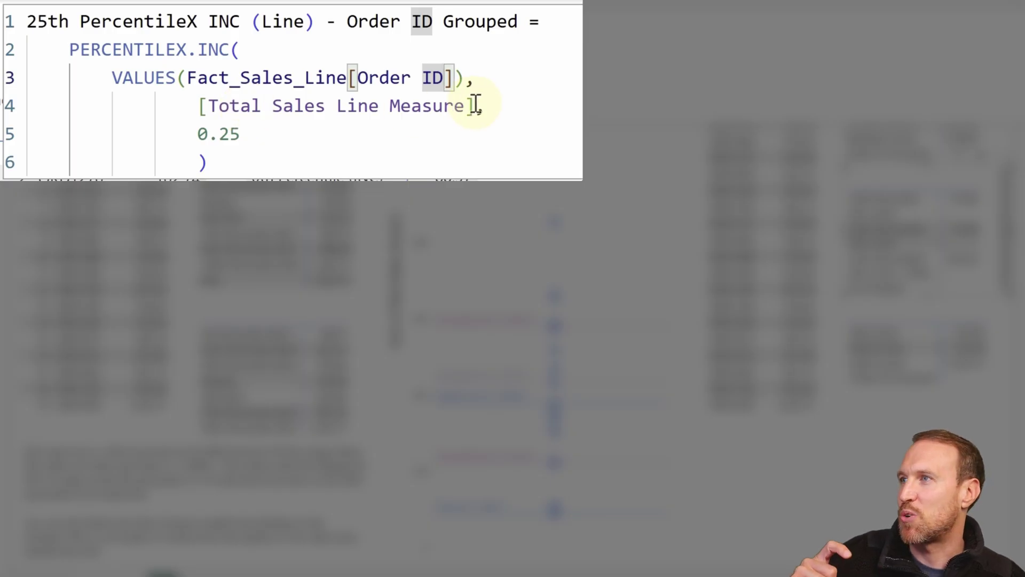
shift+click(209, 106)
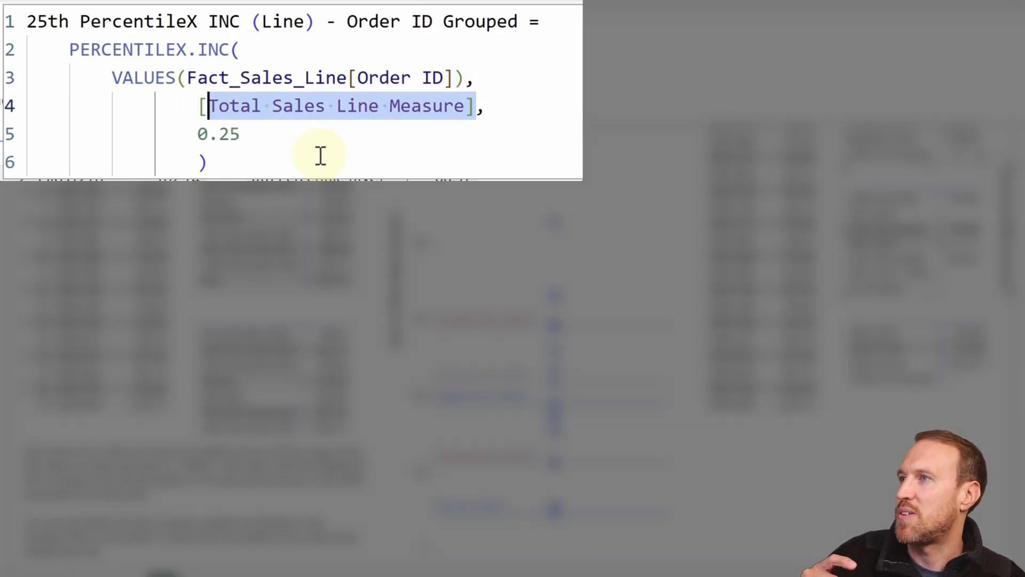
click(321, 155)
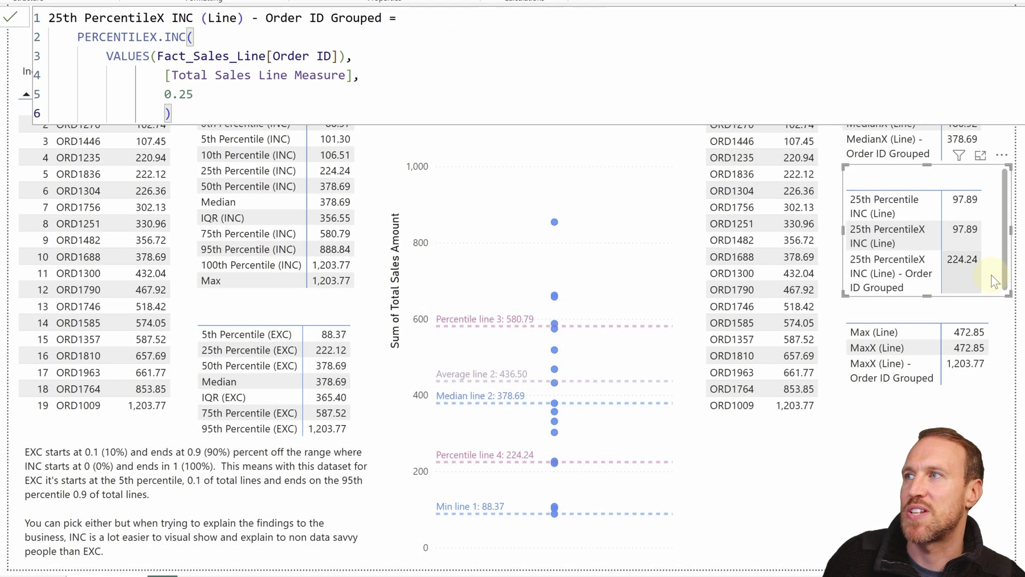
Review the aggregated orders table and the Fact_Sales_Line[Order ID] grouping in the 25th PercentileX INC (Line) and MedianX (Line) Order ID Grouped formulas.
click(946, 288)
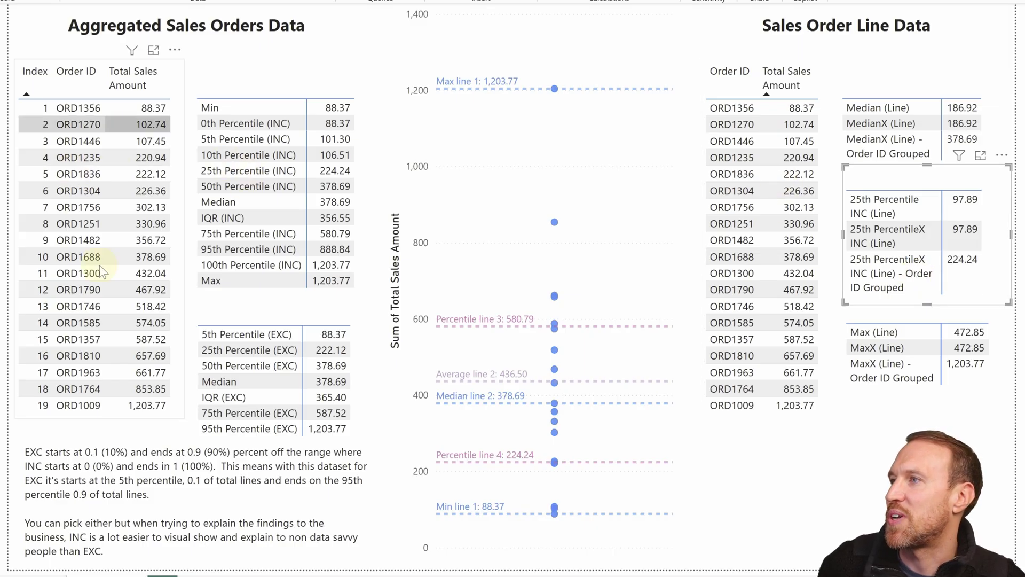
click(37, 178)
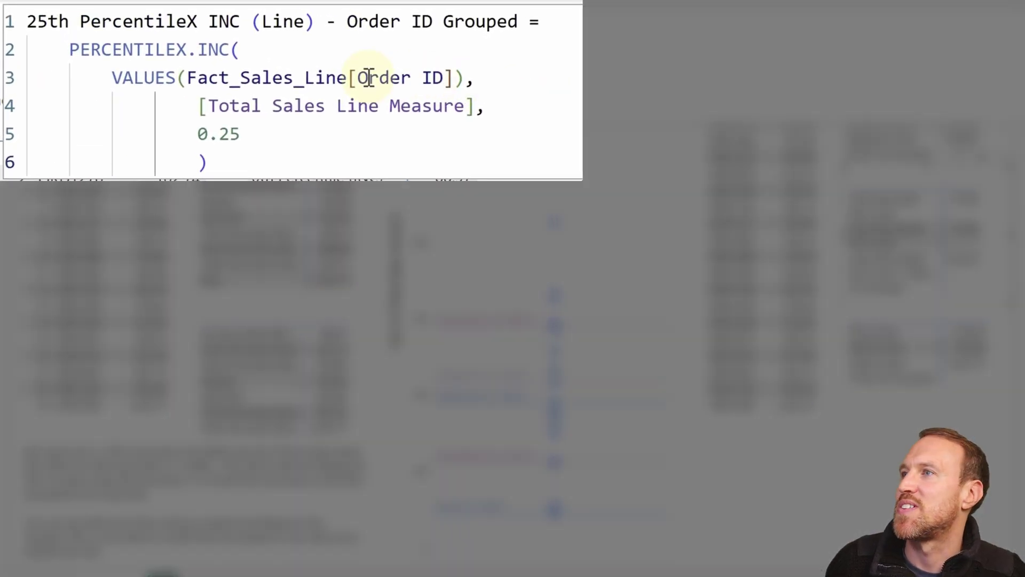
double_click(369, 77)
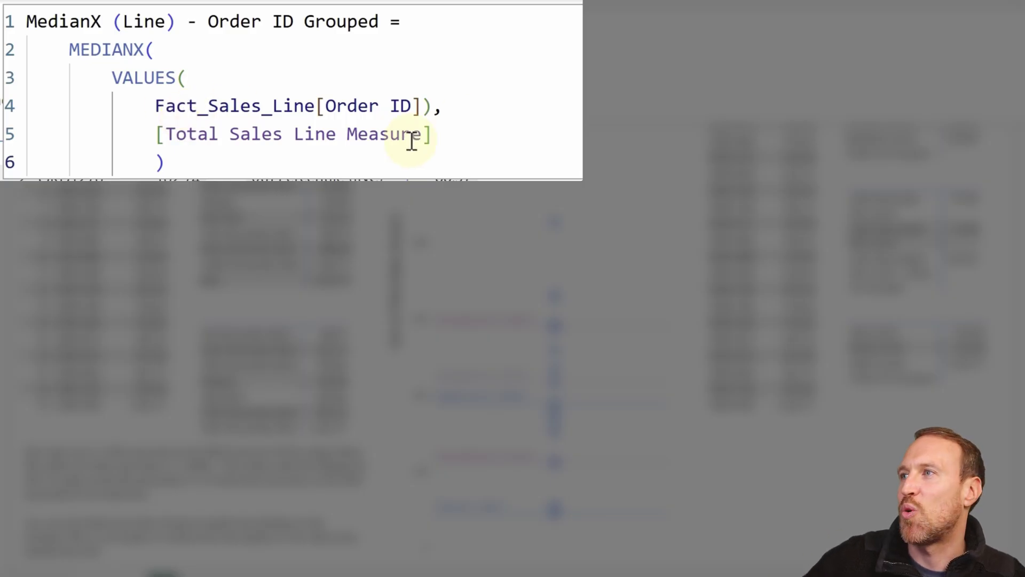
drag(166, 106, 422, 106)
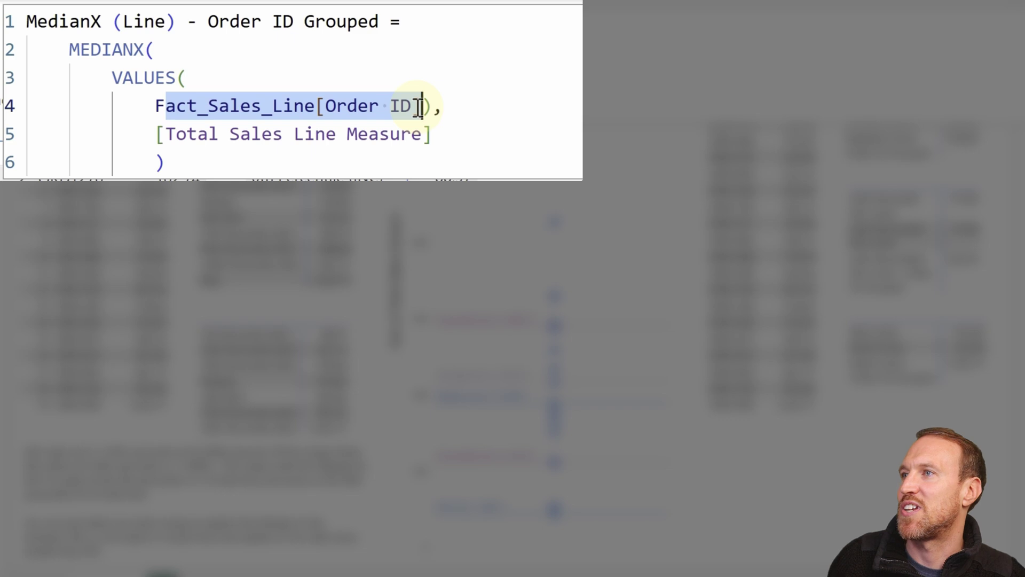